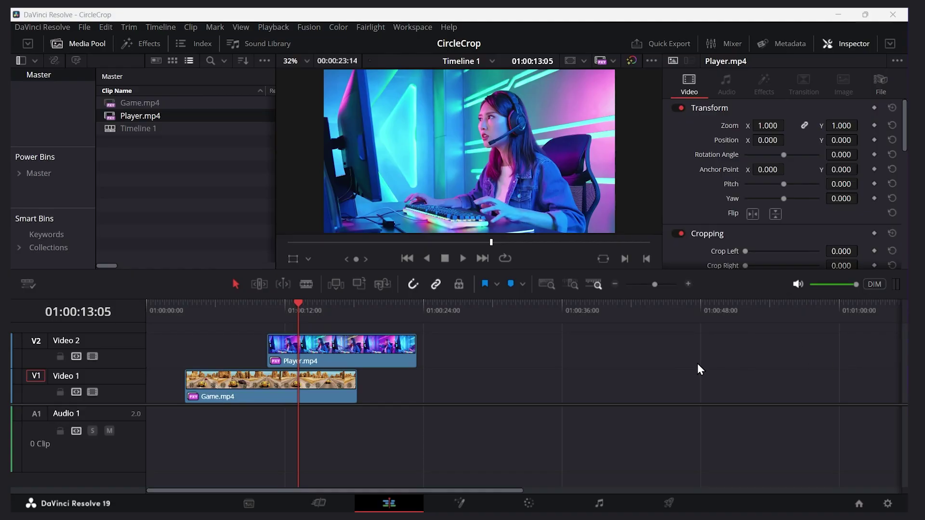
Play the timeline to preview the Game.mp4 and Player.mp4 clips.
left_click(217, 310)
key("space")
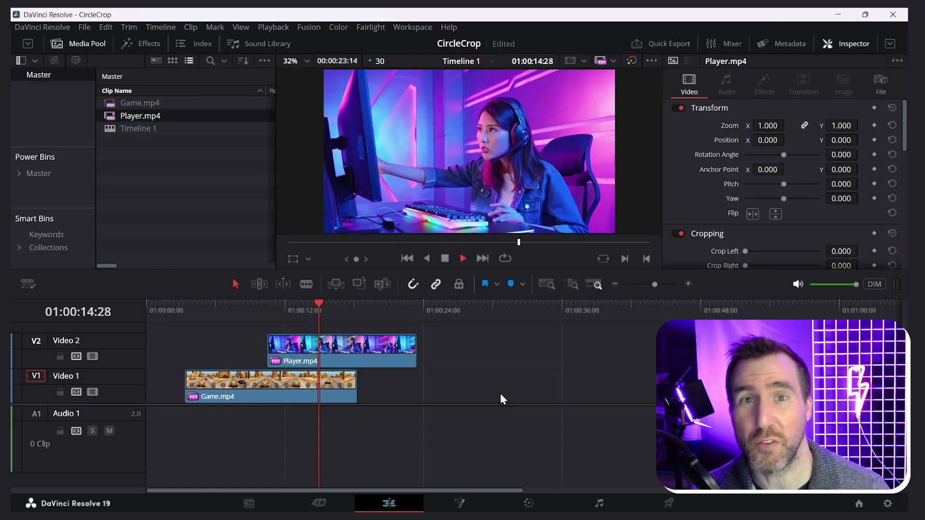
key("space")
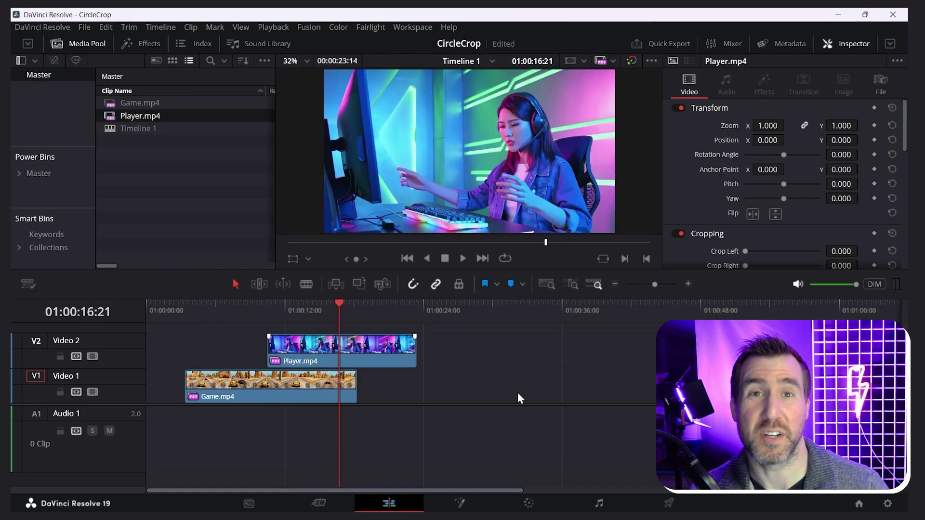
Find the DVE Fusion effect and apply it to the Player.mp4 clip on Video 2.
left_click(149, 44)
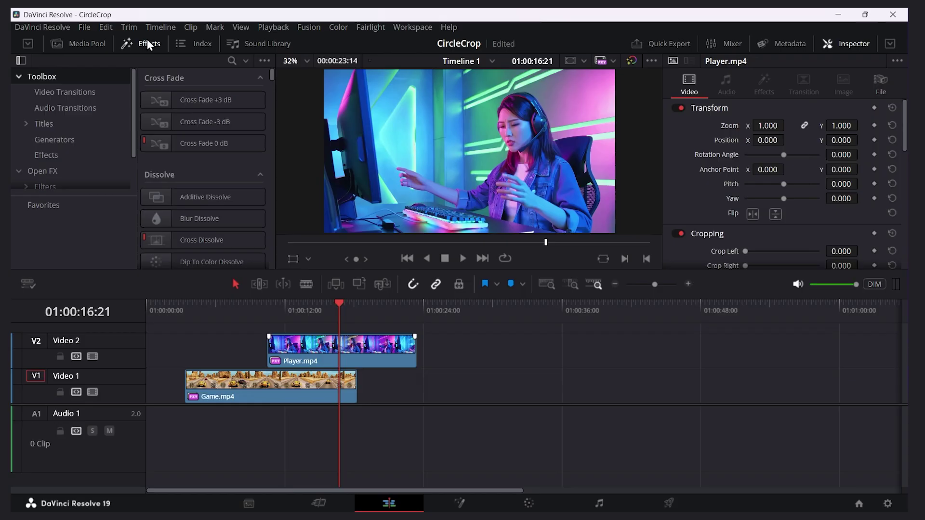
left_click(232, 61)
type("DVE")
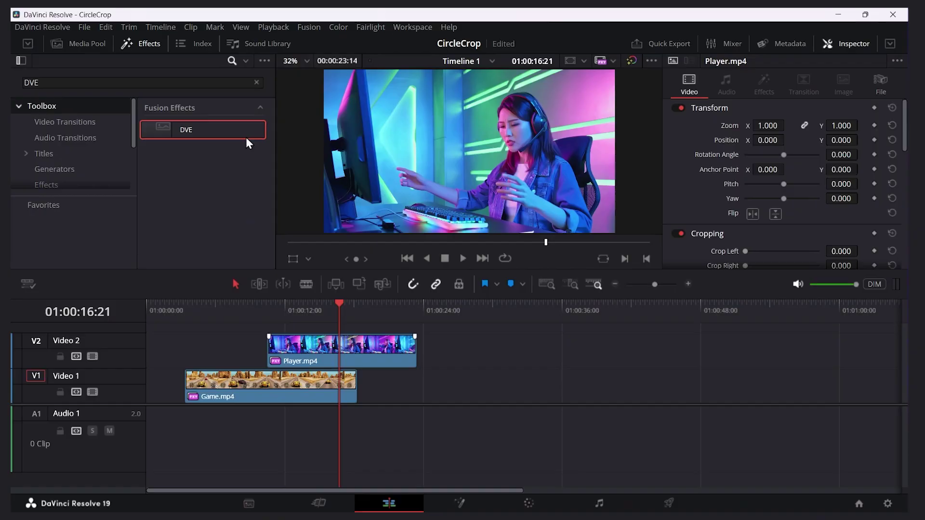
left_click_drag(186, 130, 294, 357)
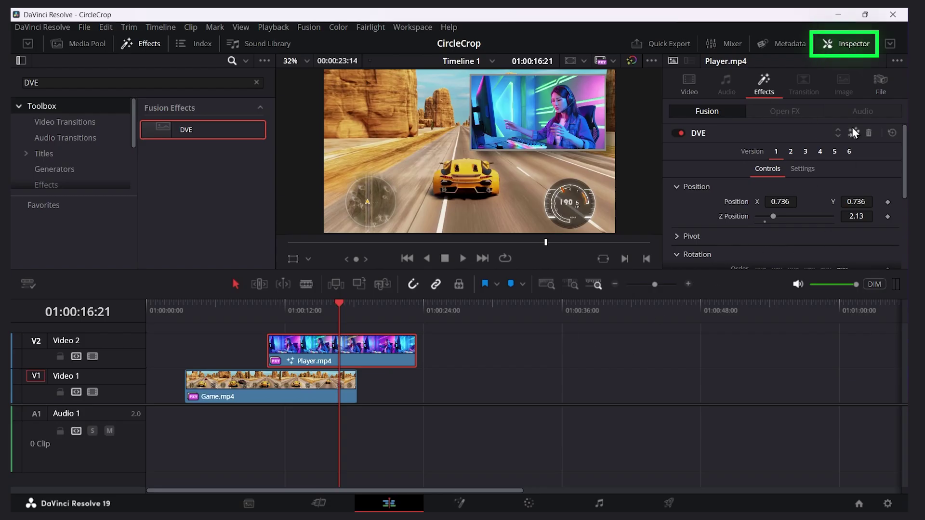
left_click(856, 44)
left_click(855, 44)
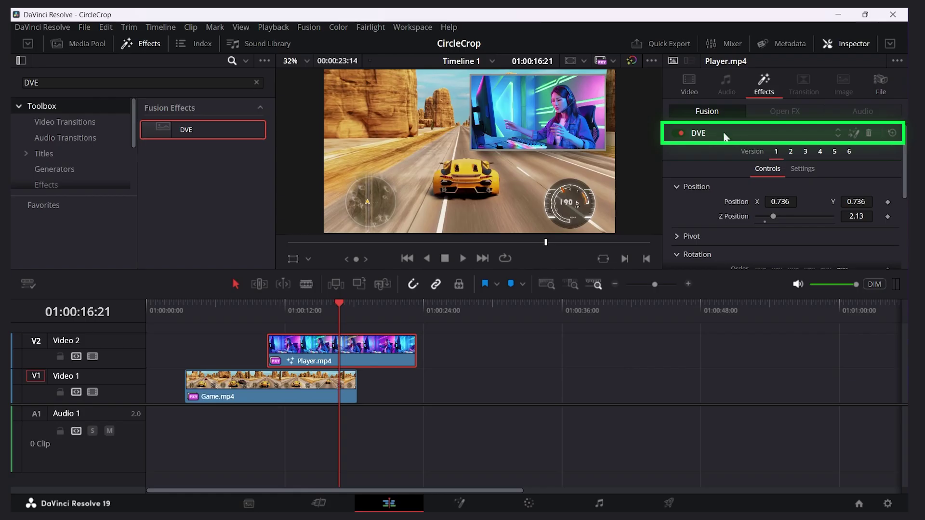
Change the DVE border colour to white.
scroll(785, 217, "down", 4)
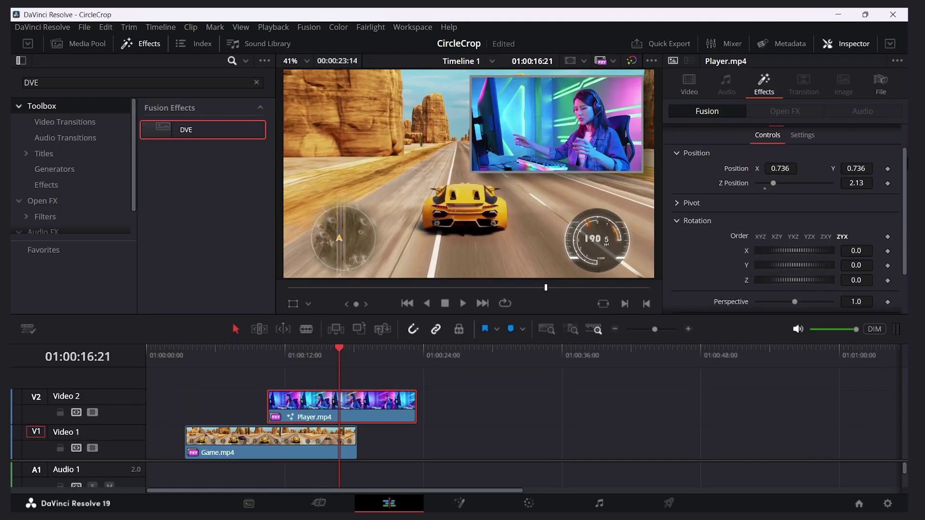
scroll(785, 217, "down", 1)
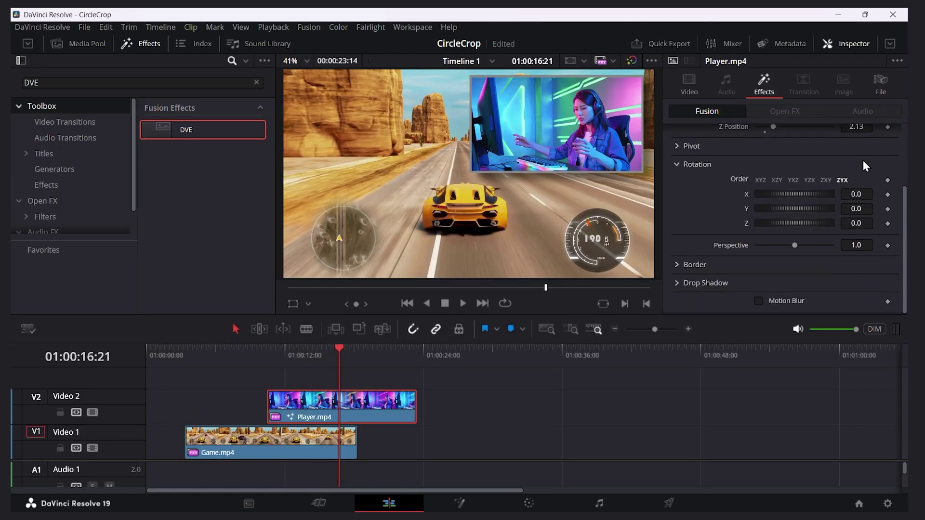
left_click(676, 266)
scroll(681, 273, "down", 3)
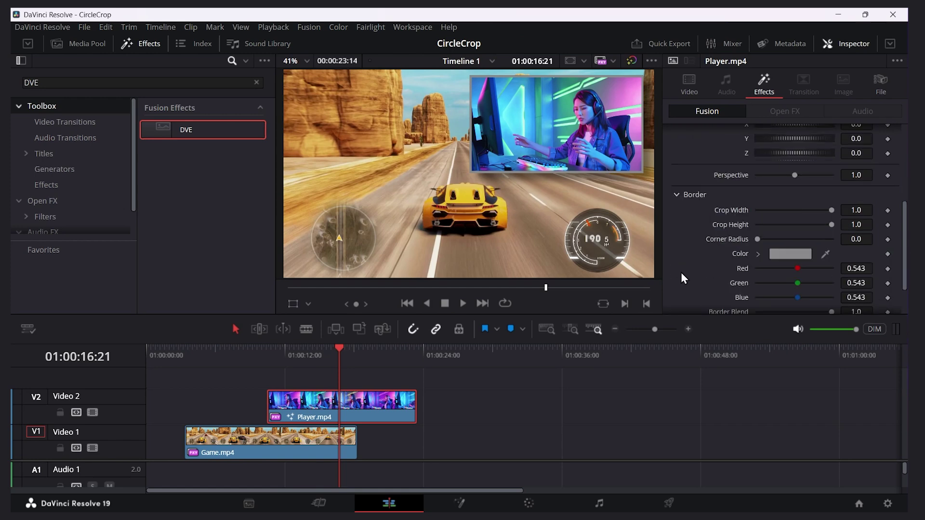
left_click(793, 255)
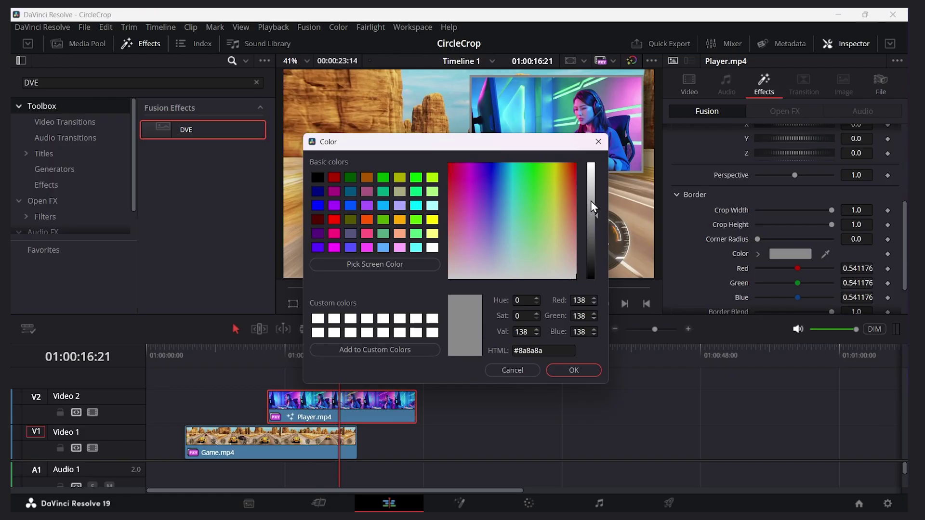
left_click_drag(590, 200, 594, 160)
left_click(580, 371)
scroll(708, 270, "down", 1)
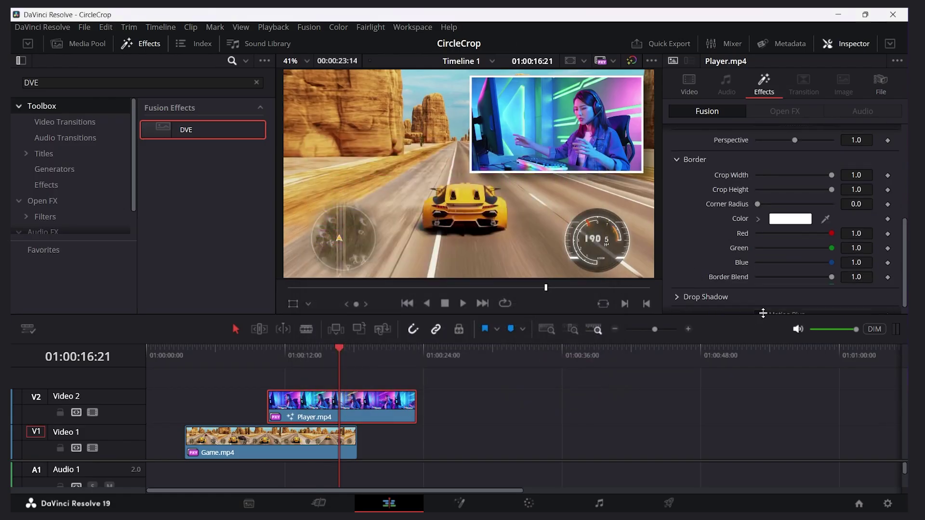
Shape the DVE border into a circle with corner radius 1.0 and crop width 0.583.
mouse_move(831, 277)
left_mouse_down()
mouse_move(739, 275)
mouse_move(836, 278)
left_mouse_up()
left_click_drag(760, 206, 833, 208)
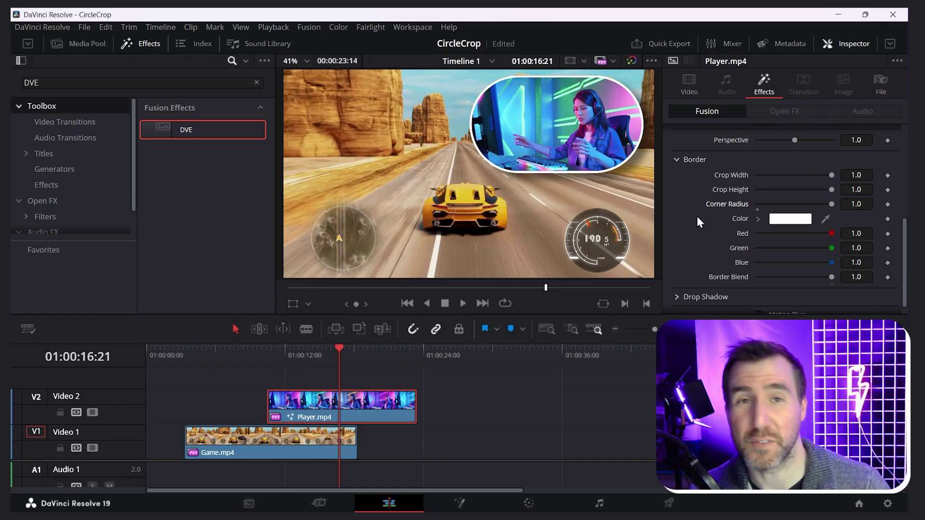
left_click_drag(835, 177, 801, 177)
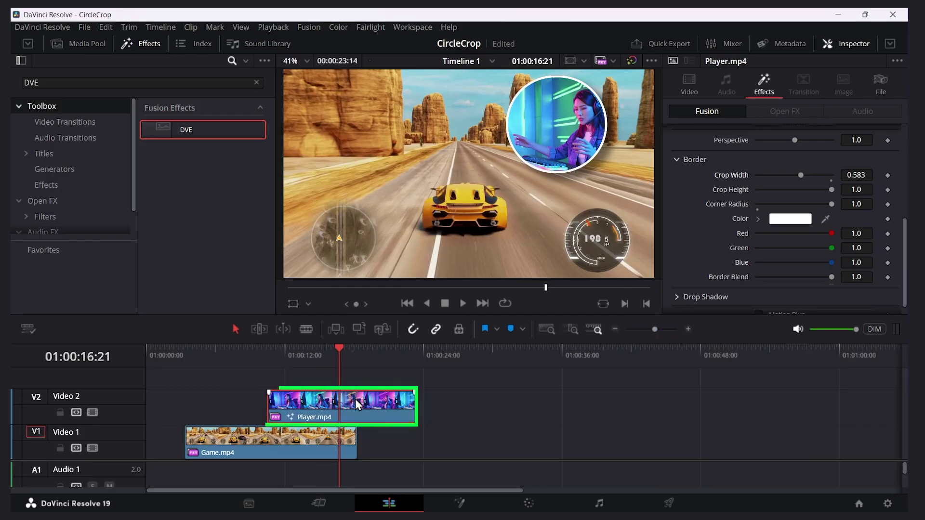
Reframe the player inside the circle with the on-screen Transform, about zoom 1.176, position X -416.6, Y -32.0, and preview it.
left_click(294, 304)
left_click_drag(565, 127, 531, 114)
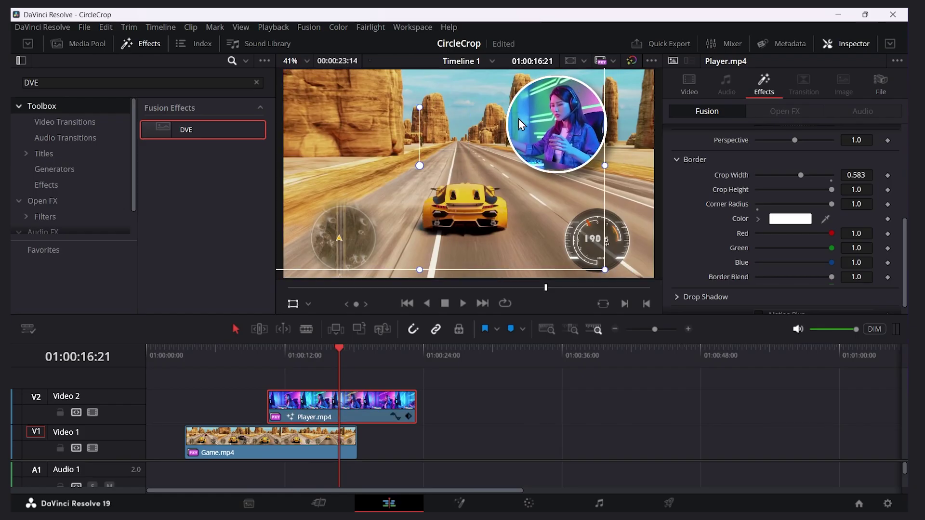
scroll(519, 118, "down", 3)
left_click_drag(605, 84, 568, 116)
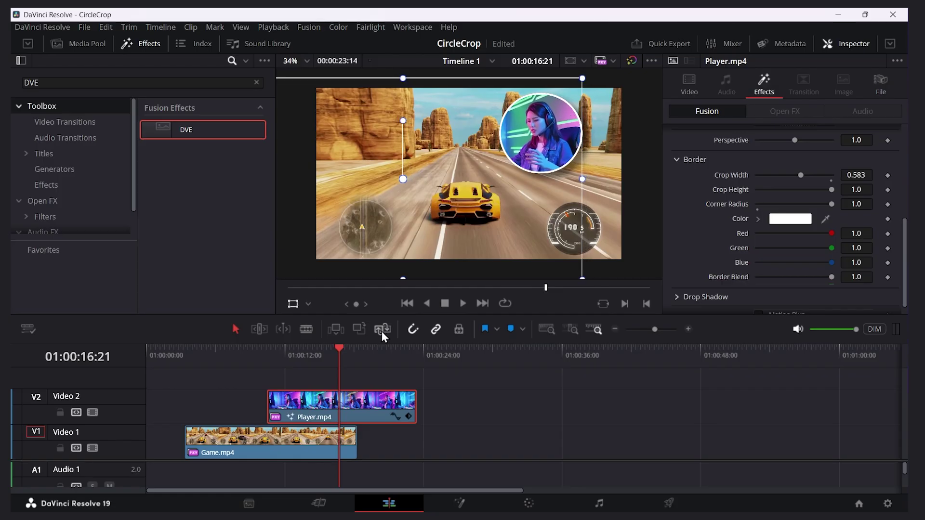
left_click(462, 303)
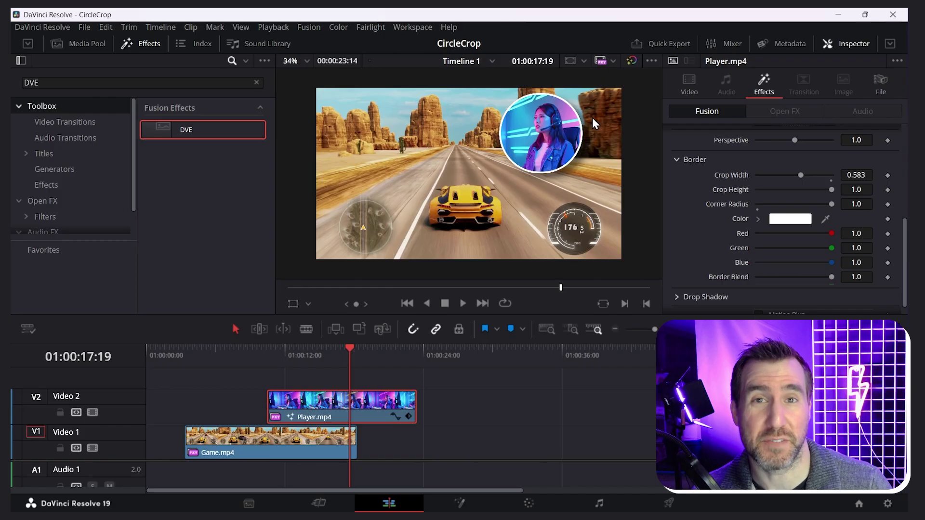
Move the DVE circle to the lower-left of the picture with Position X 0.168, Y 0.294 and Z Position 2.05.
scroll(905, 264, "up", 1)
left_click_drag(905, 264, 906, 161)
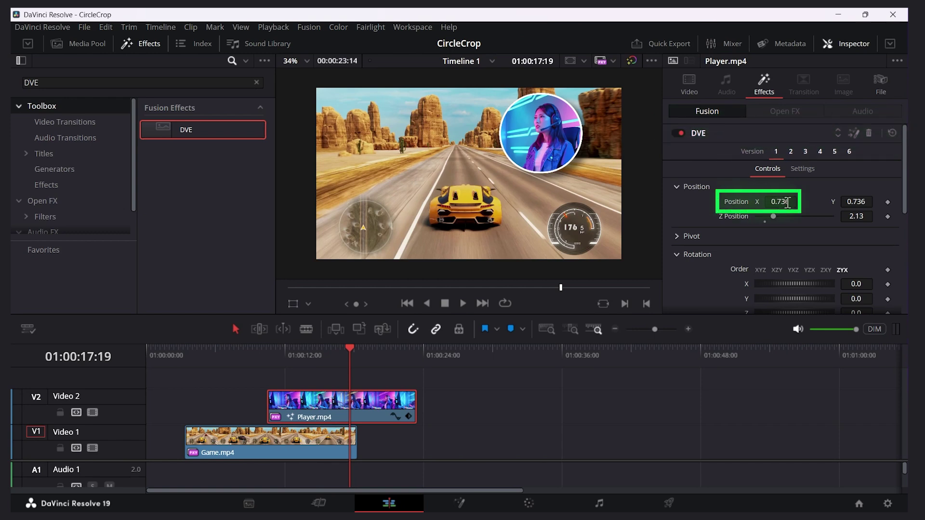
left_click_drag(788, 202, 697, 202)
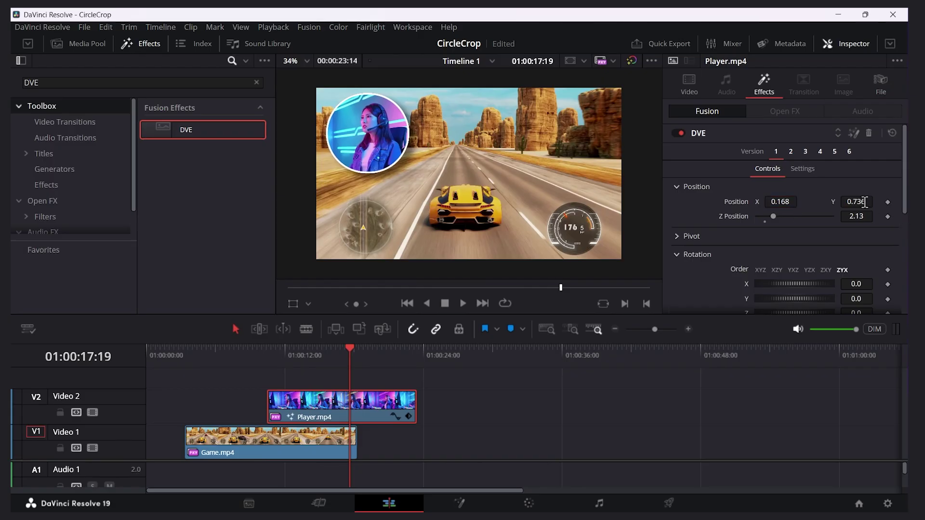
left_click_drag(865, 202, 799, 202)
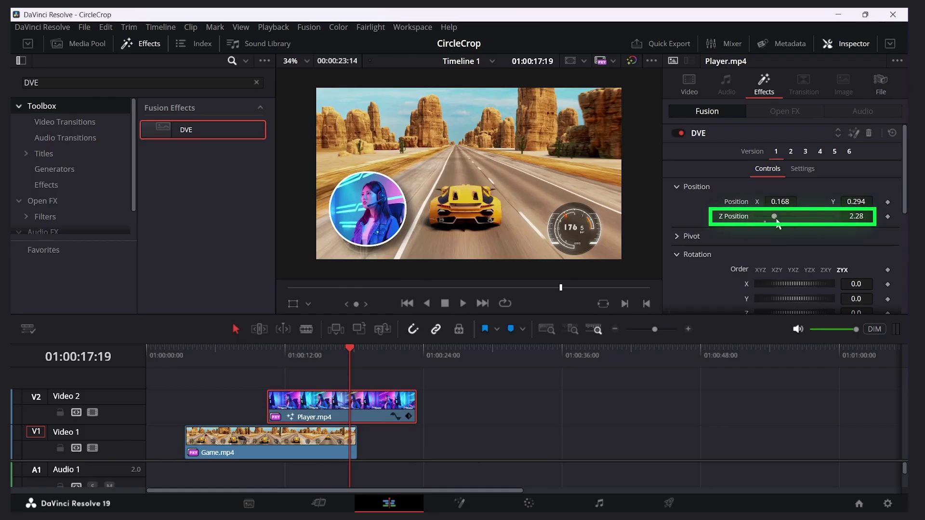
left_click_drag(774, 216, 774, 221)
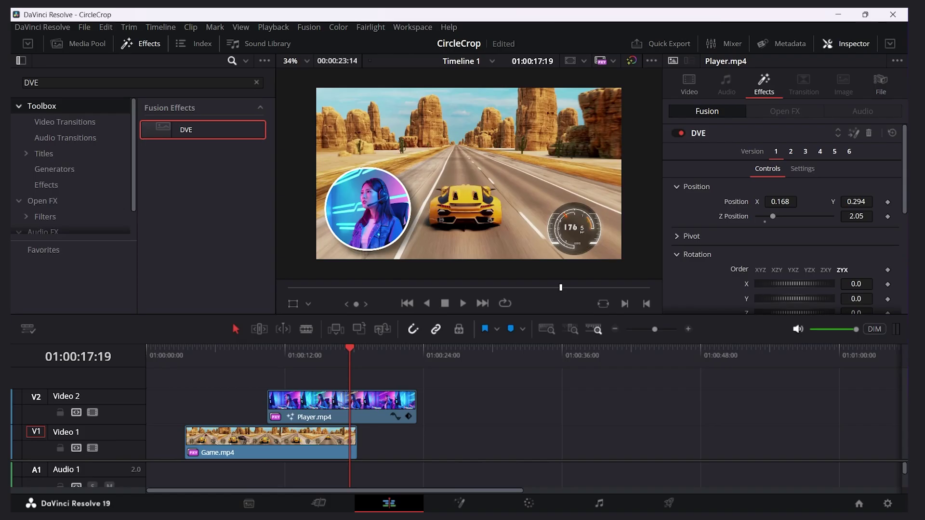
Adjust the DVE drop shadow to strength 0.441, drop angle 54.0 and drop distance 0.0315.
left_click_drag(906, 175, 906, 277)
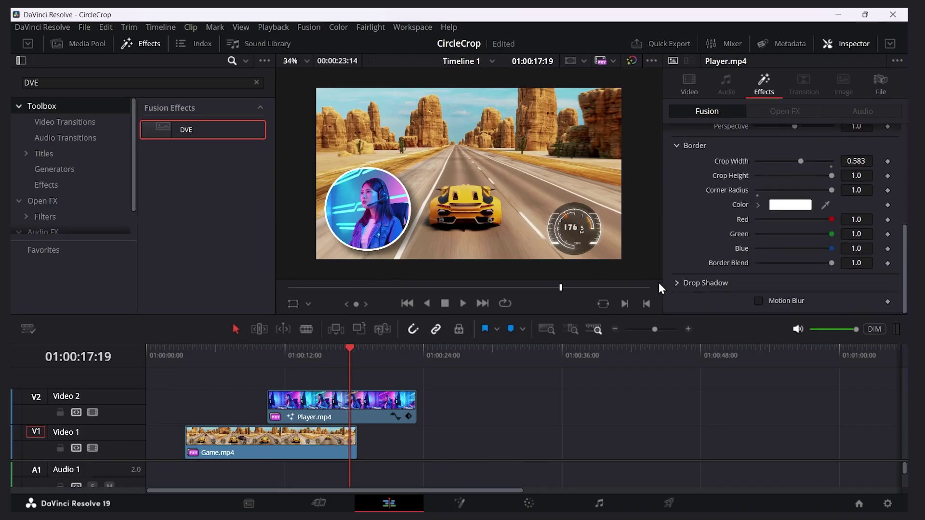
left_click(677, 285)
scroll(716, 227, "down", 3)
left_click_drag(794, 227, 773, 253)
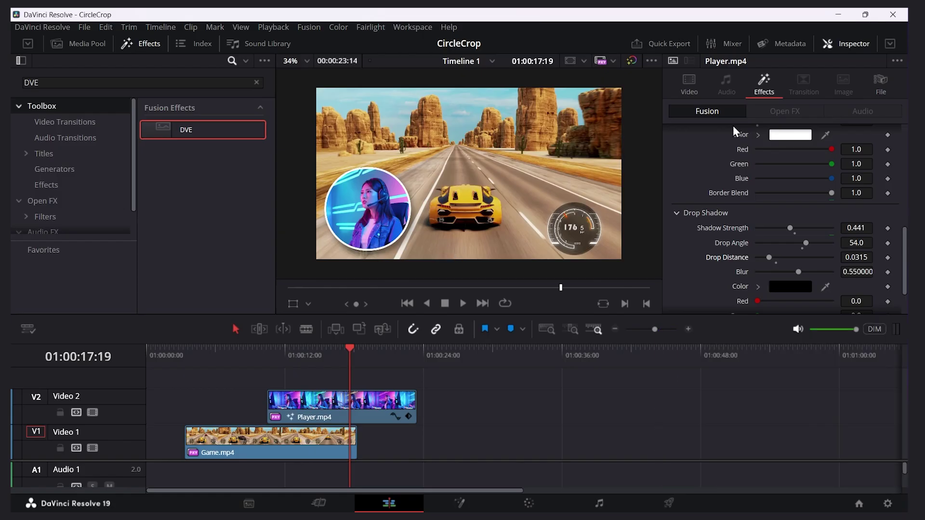
Flip the Player.mp4 clip horizontally and reframe it inside the circle, about zoom 1.245, position X 543.2, Y -68.8.
left_click(691, 84)
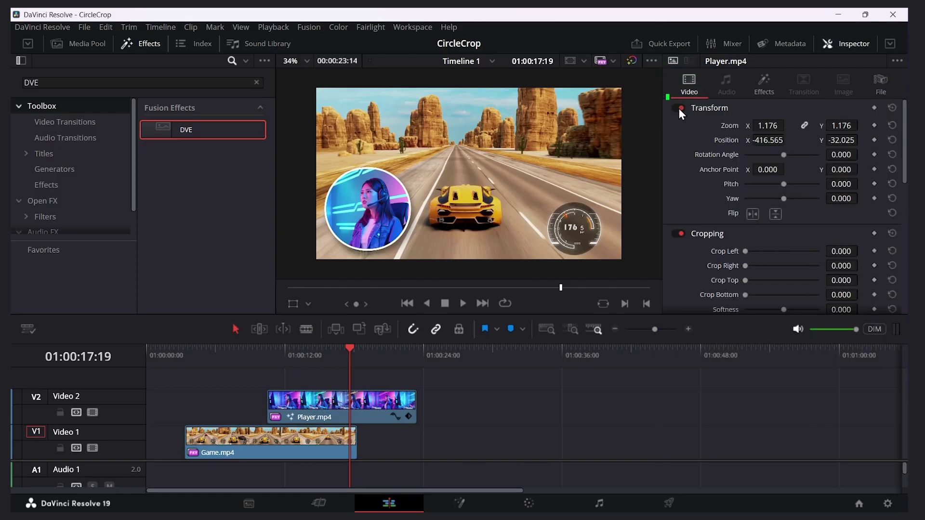
left_click(753, 215)
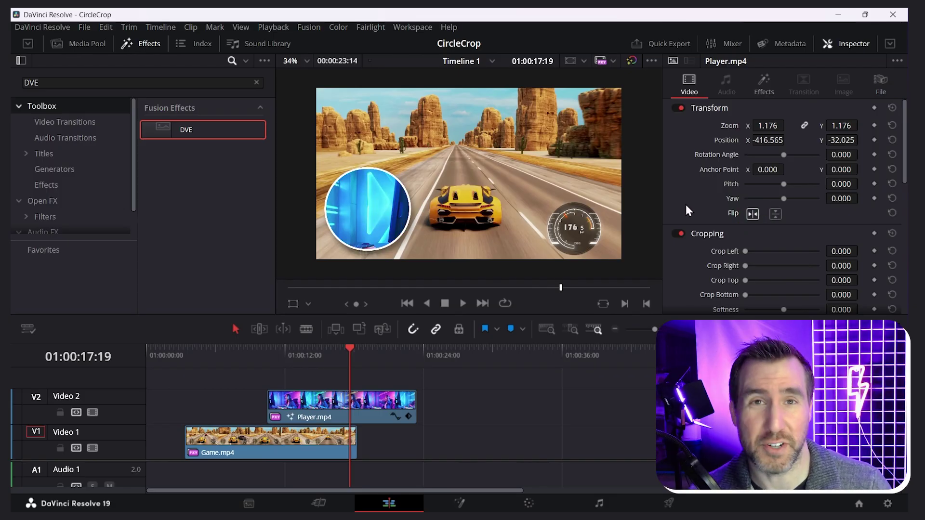
left_click(294, 305)
left_click_drag(519, 221, 428, 179)
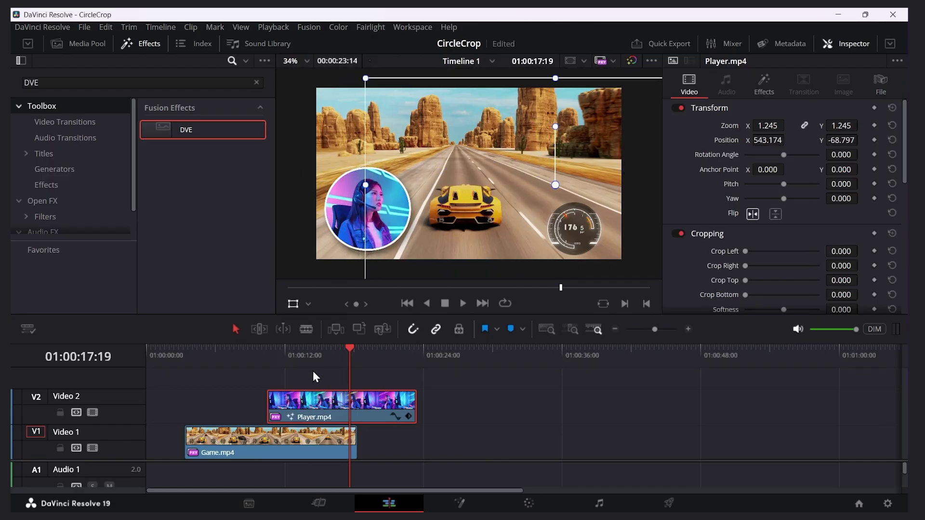
Move the Player.mp4 clip on Video 2 to start together with Game.mp4 and play back the timeline.
left_click_drag(374, 407, 296, 409)
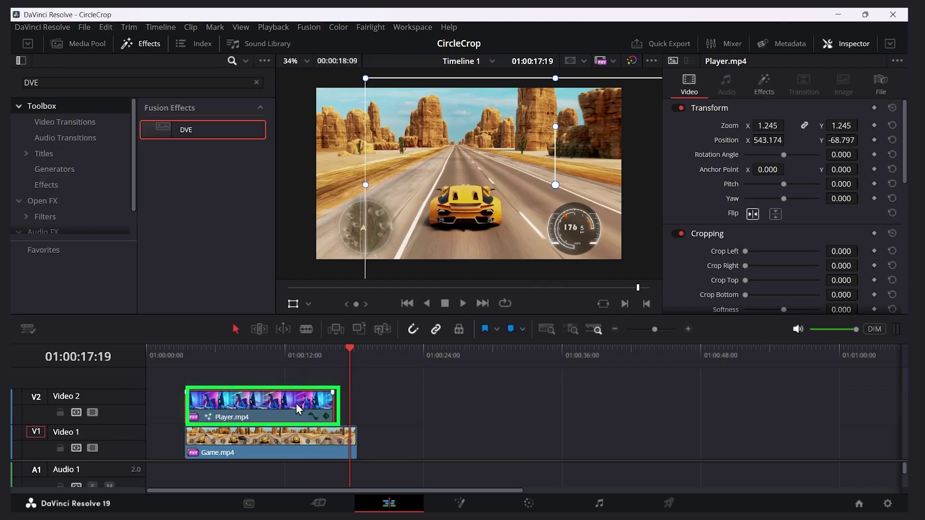
left_click(201, 351)
key("space")
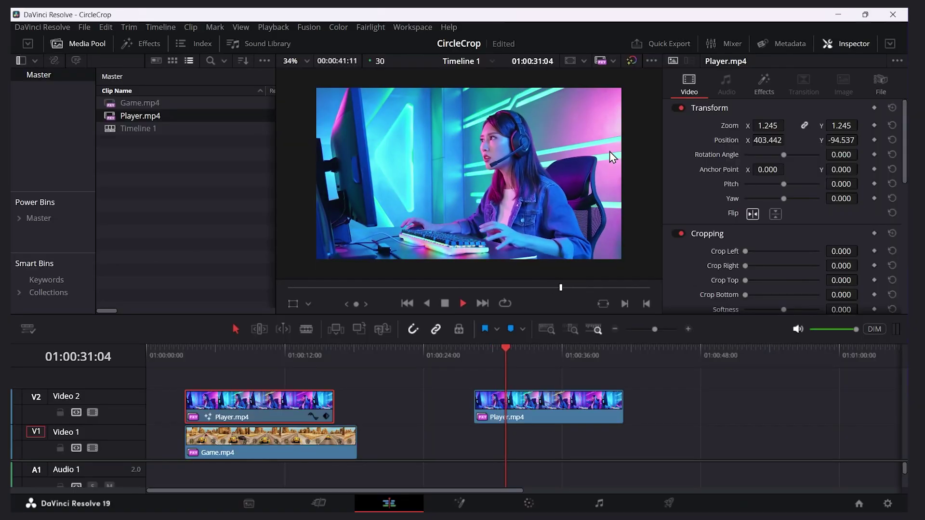
key("space")
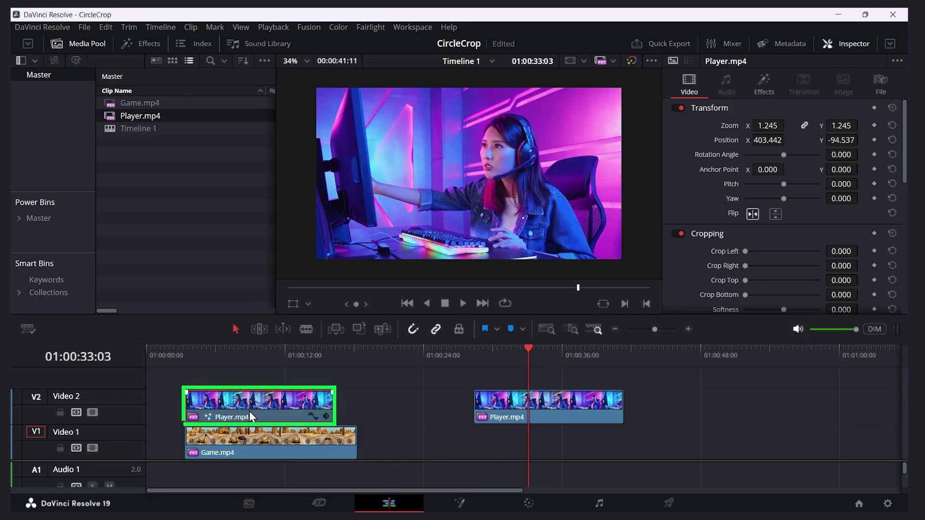
Copy the first Player.mp4 clip and paste all its video attributes and retime effects onto the second Player.mp4 clip.
left_click(263, 355)
key("ctrl+c")
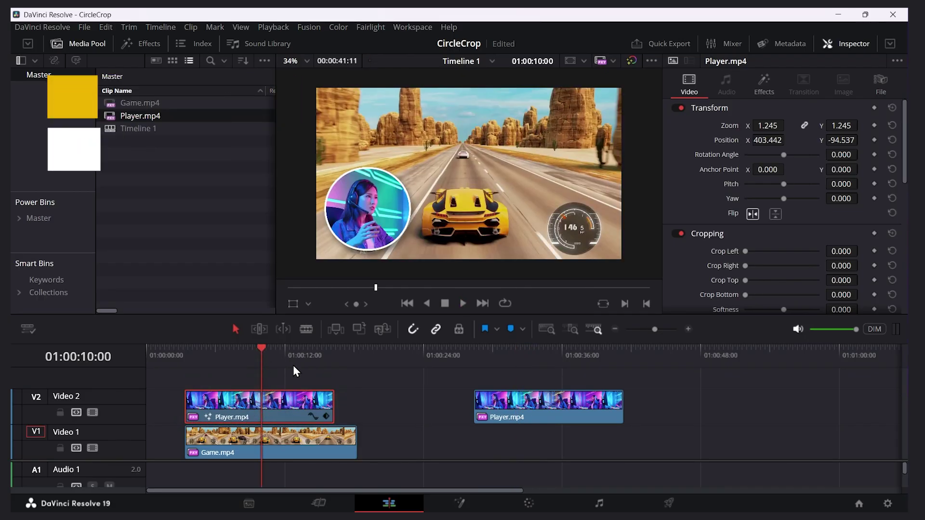
left_click(537, 409)
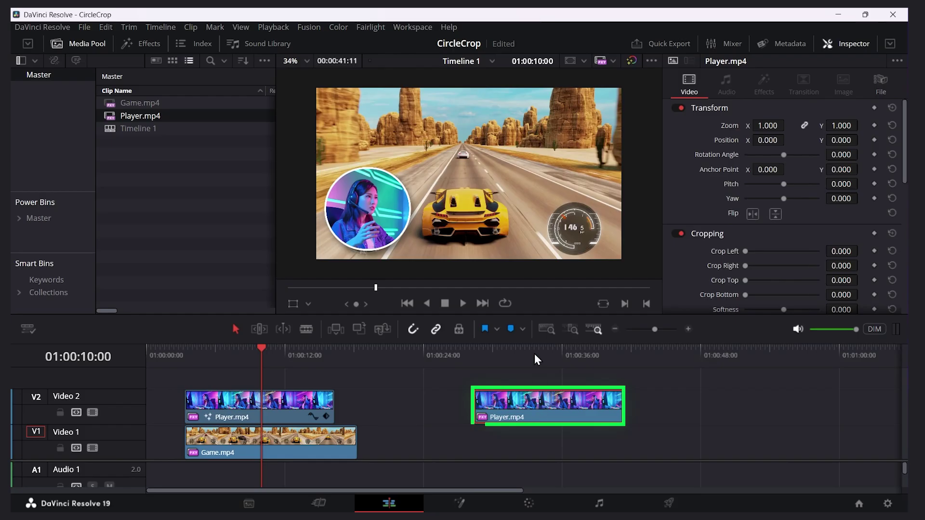
left_click(534, 355)
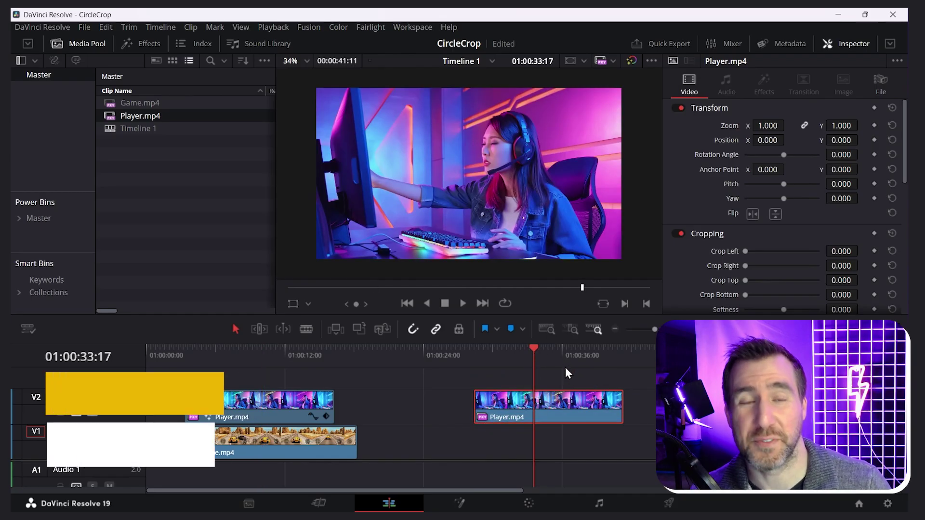
key("alt+v")
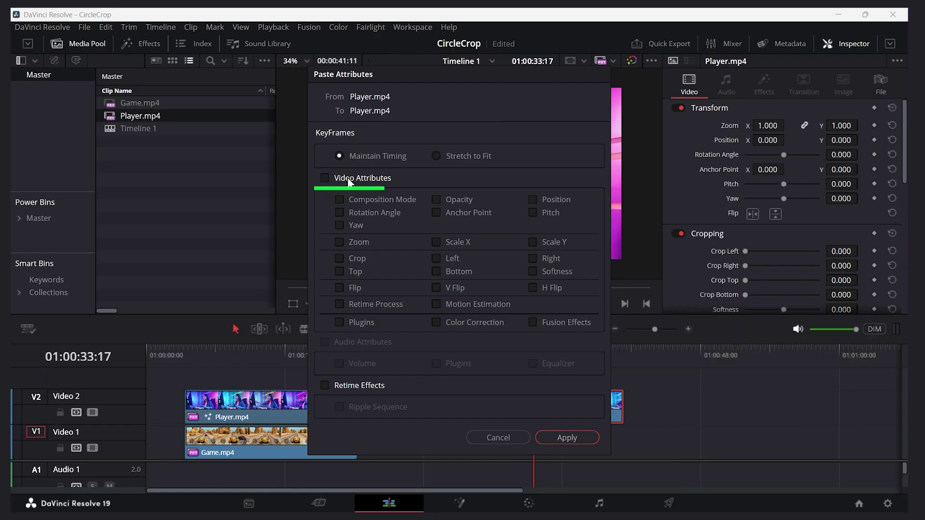
left_click(324, 178)
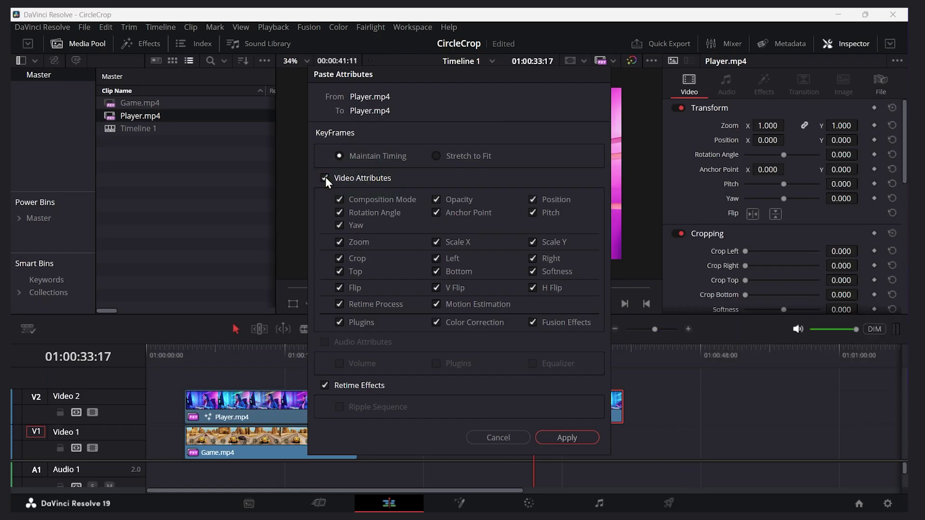
left_click(566, 436)
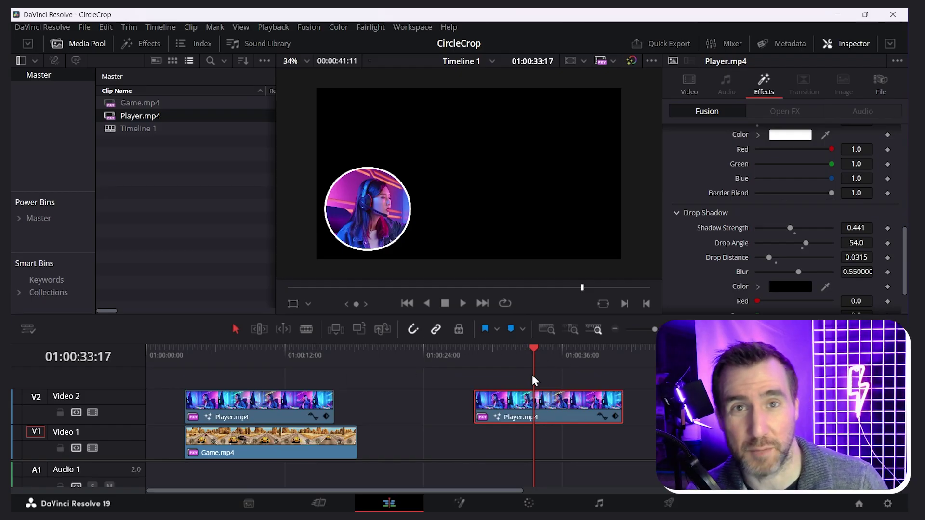
Select the first Player.mp4 clip, above Game.mp4 on Video 2.
left_click(260, 401)
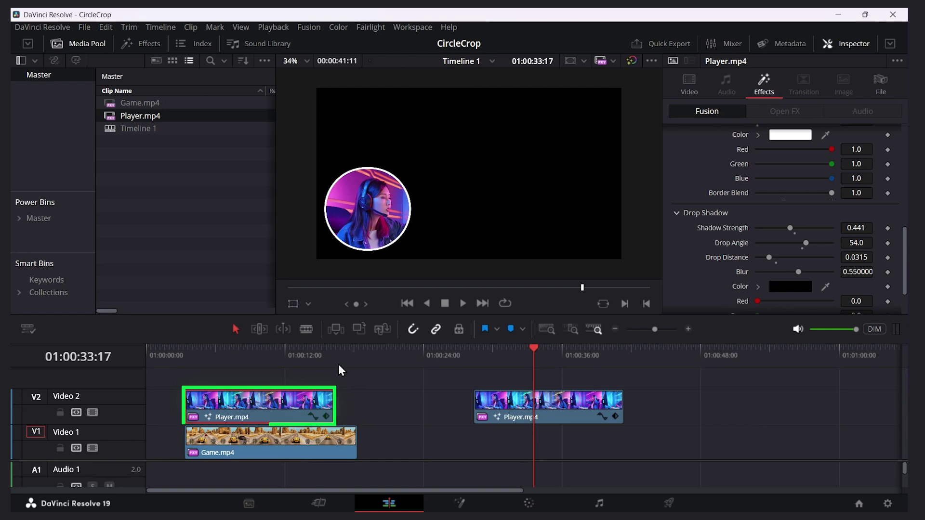